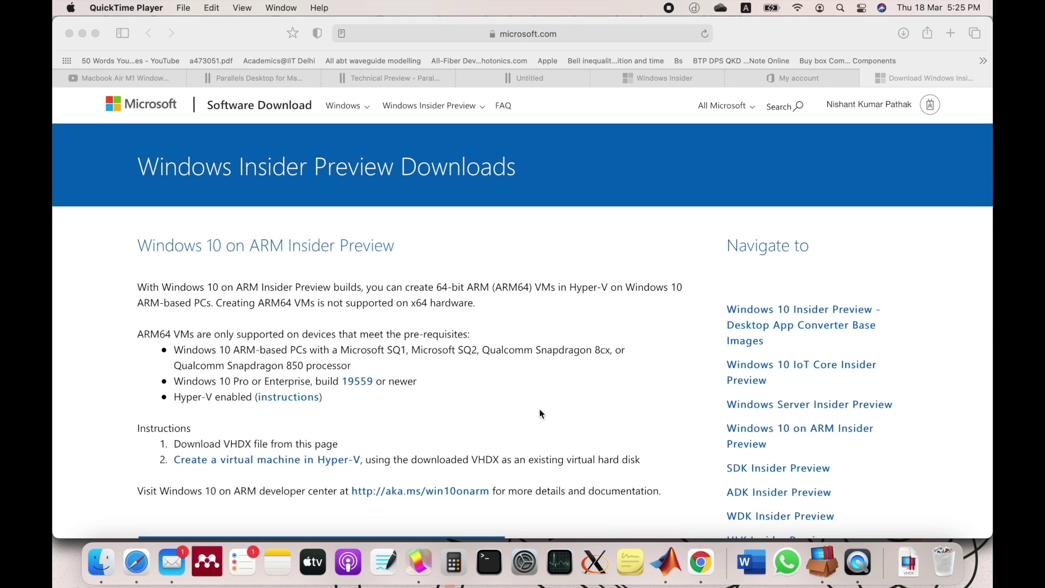
Scroll through the browser page, check the downloads list, then dismiss it.
scroll(540, 411, down, 8)
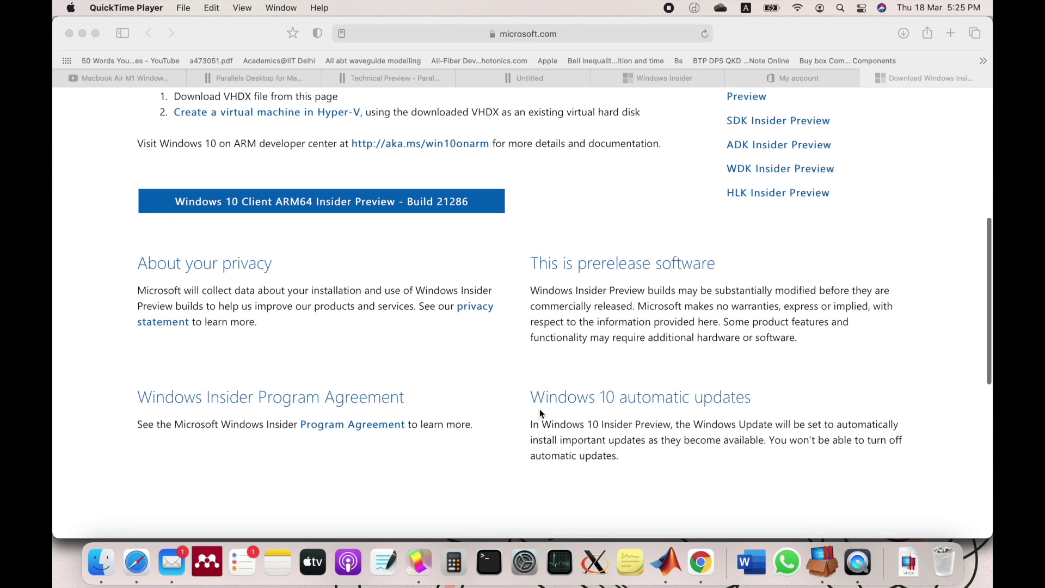
scroll(541, 413, down, 3)
scroll(540, 413, up, 15)
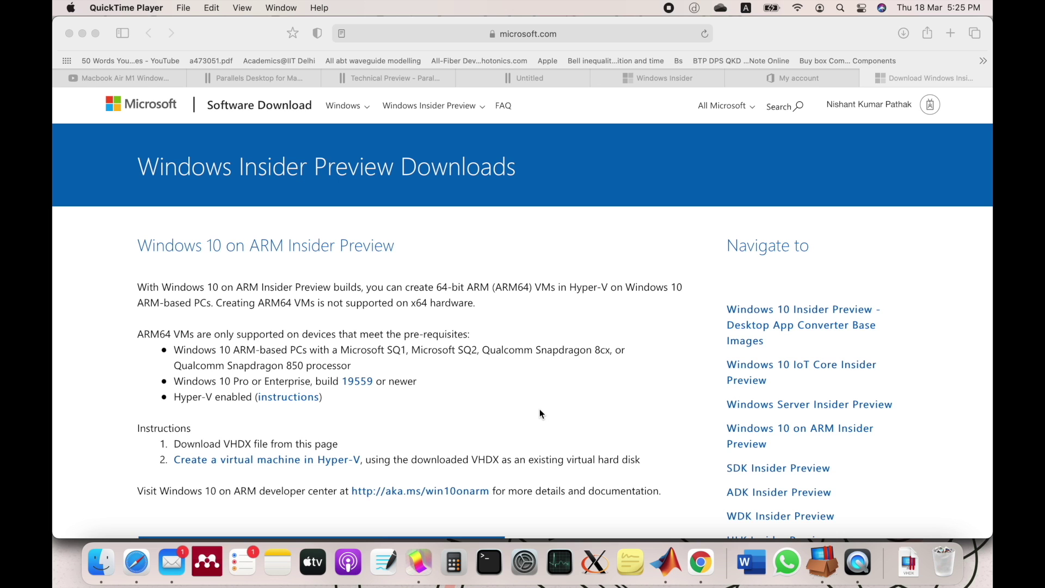
scroll(540, 413, down, 5)
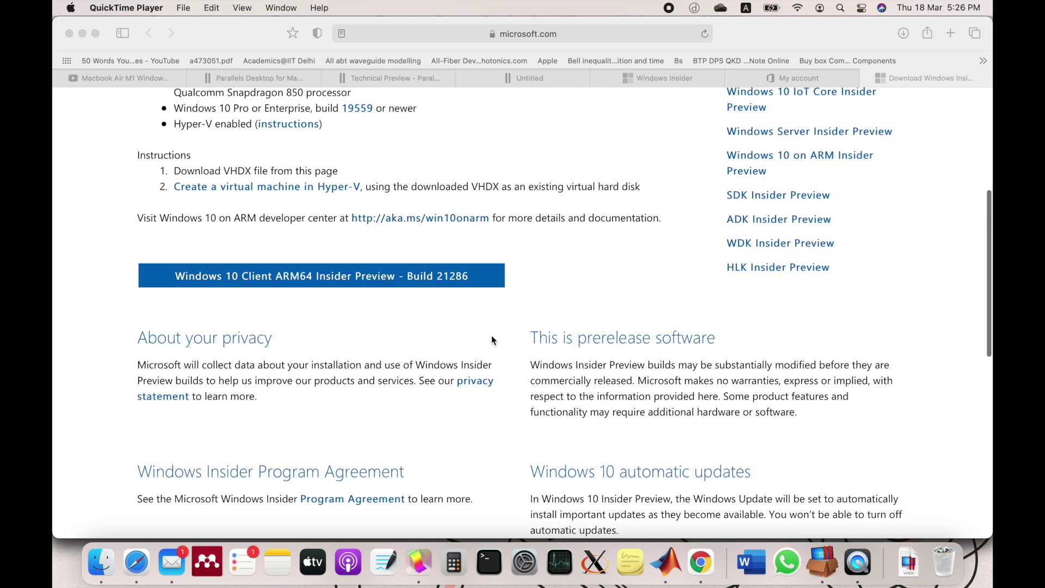
scroll(492, 340, up, 4)
click(903, 33)
click(903, 33)
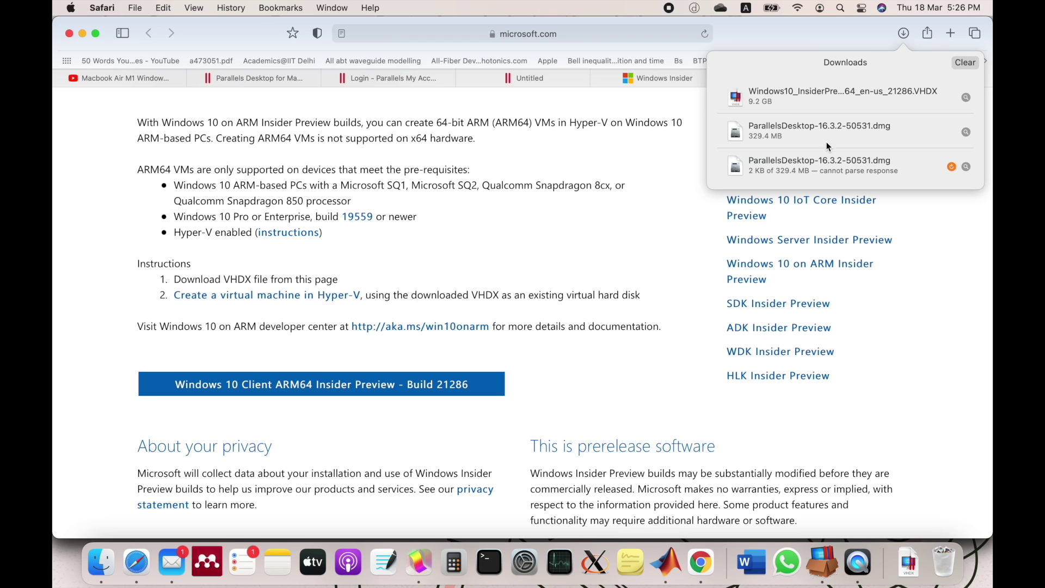
click(846, 441)
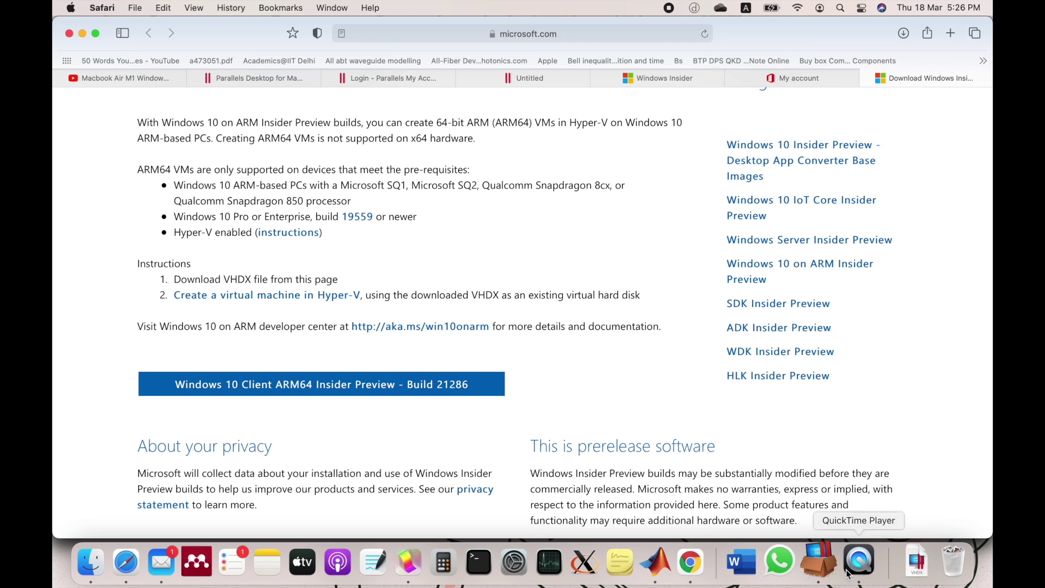
Accept the Parallels licence agreement with usage statistics off and start the Windows 10 VM.
click(825, 561)
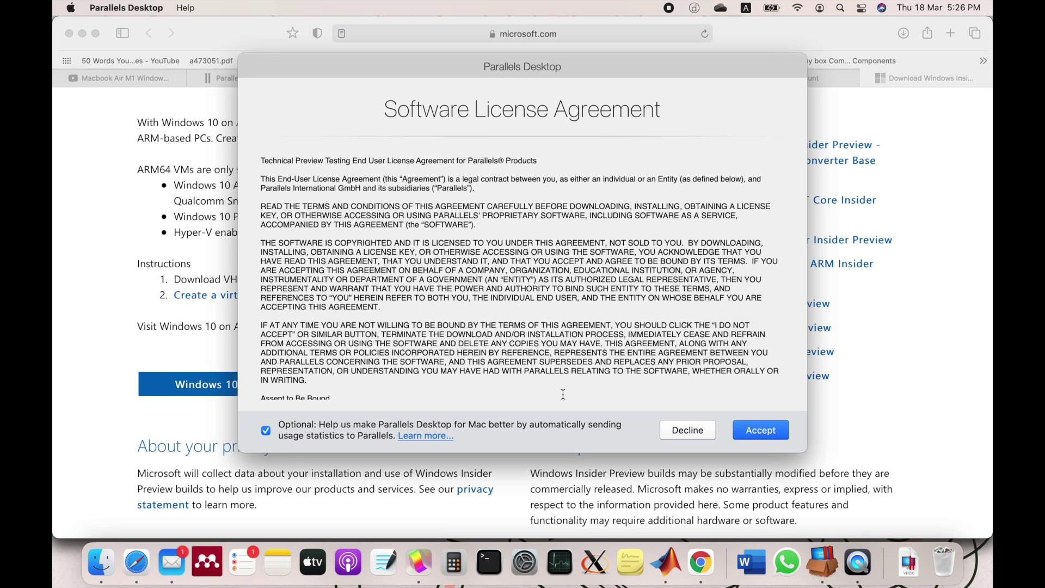
click(267, 431)
click(752, 427)
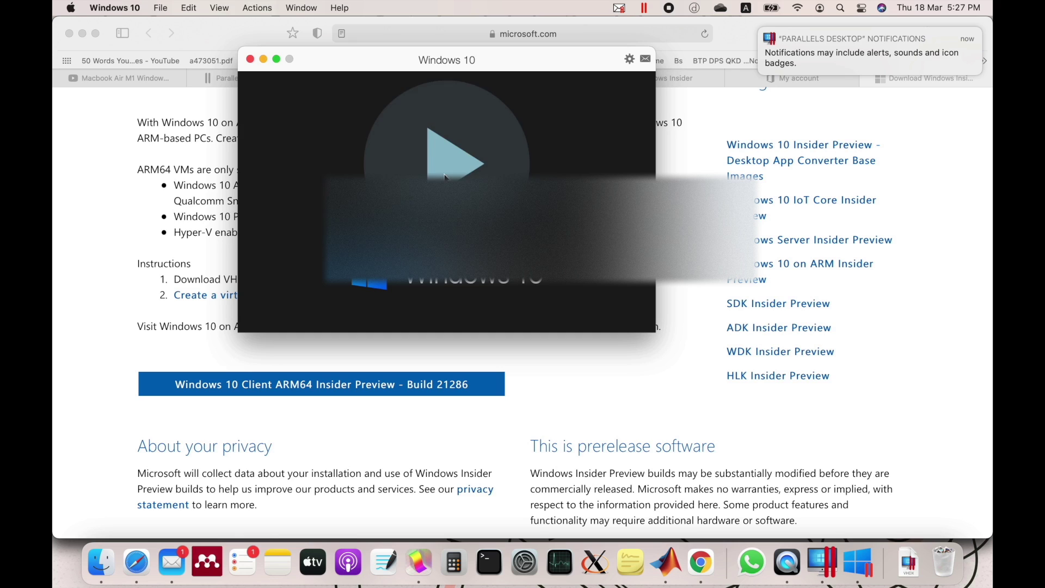
click(445, 177)
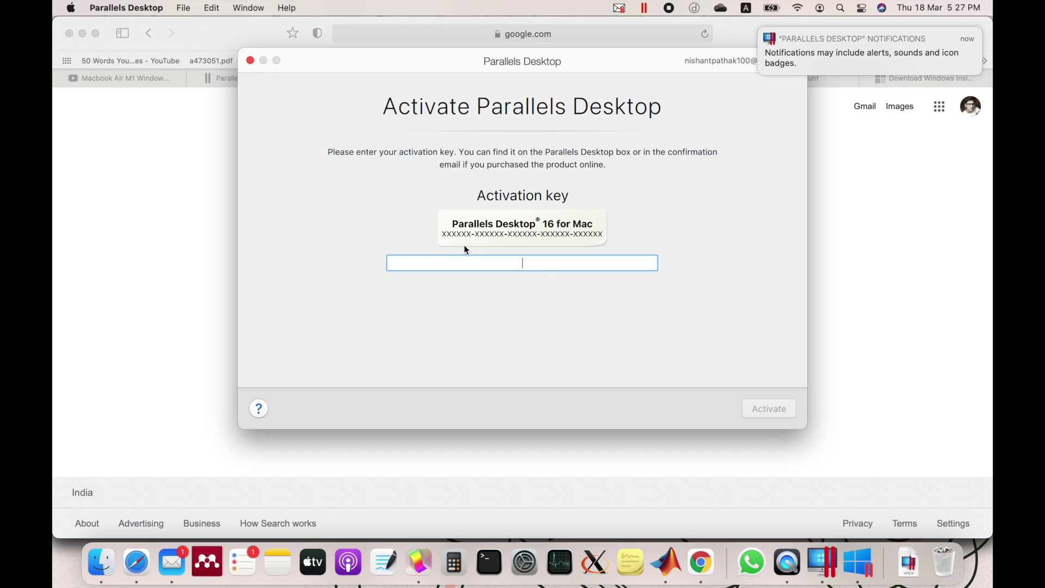
Bring Safari back to the front to look up the activation key.
click(155, 206)
Switch among the open Safari tabs and reload the Parallels account sign-in page.
click(390, 81)
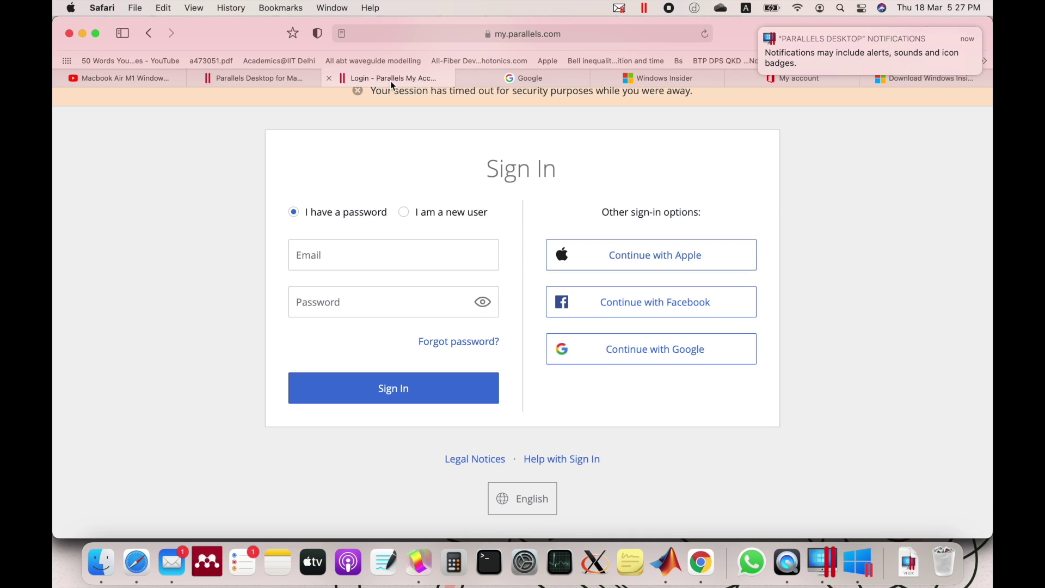
click(279, 81)
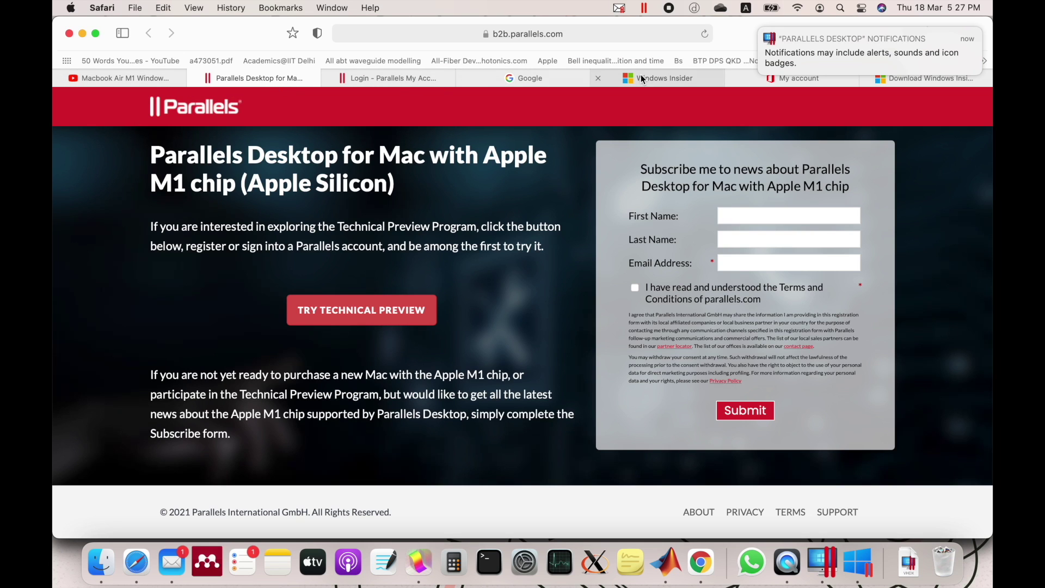
click(402, 78)
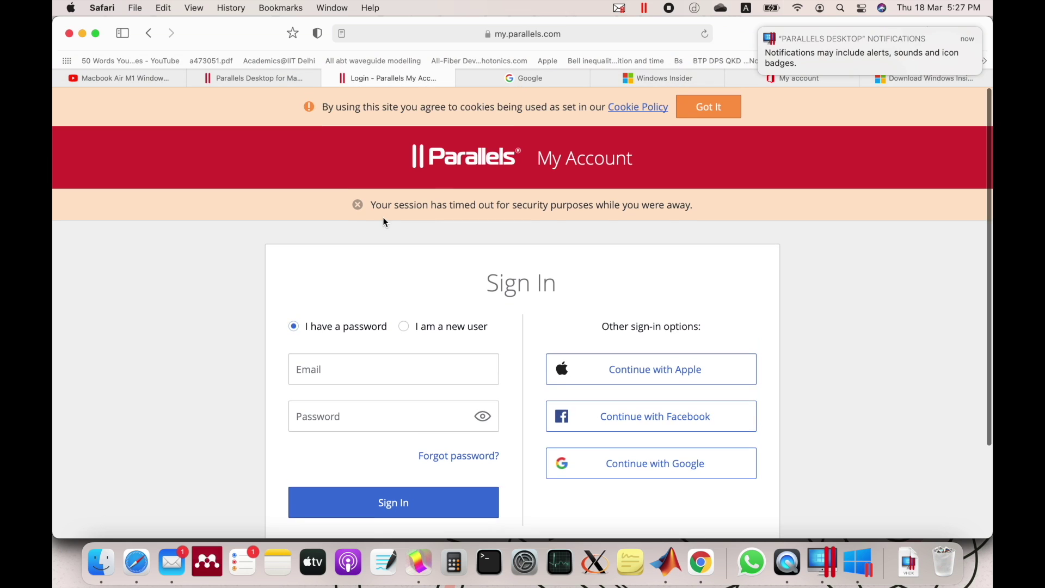
click(145, 78)
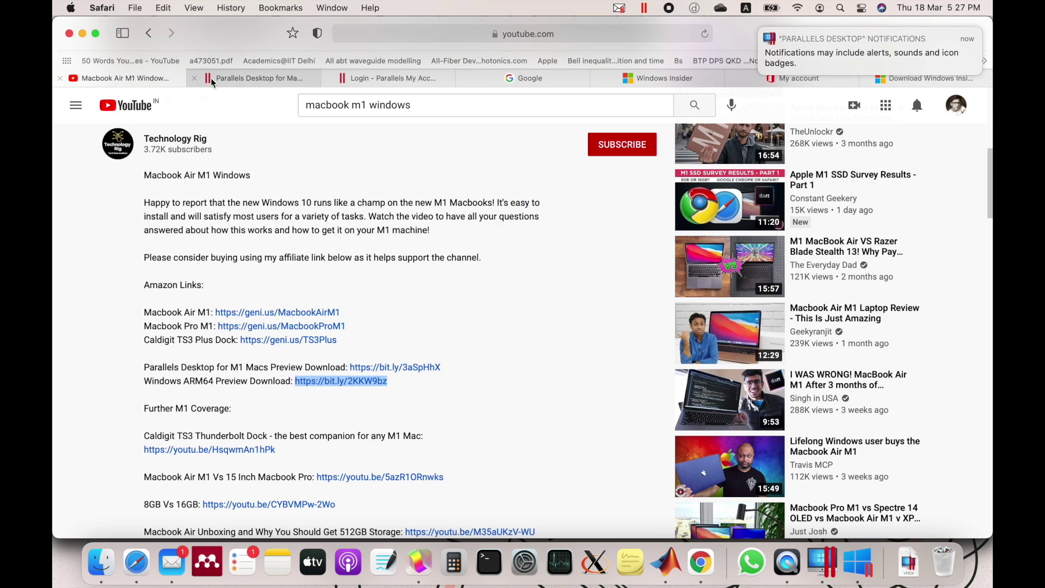
click(239, 79)
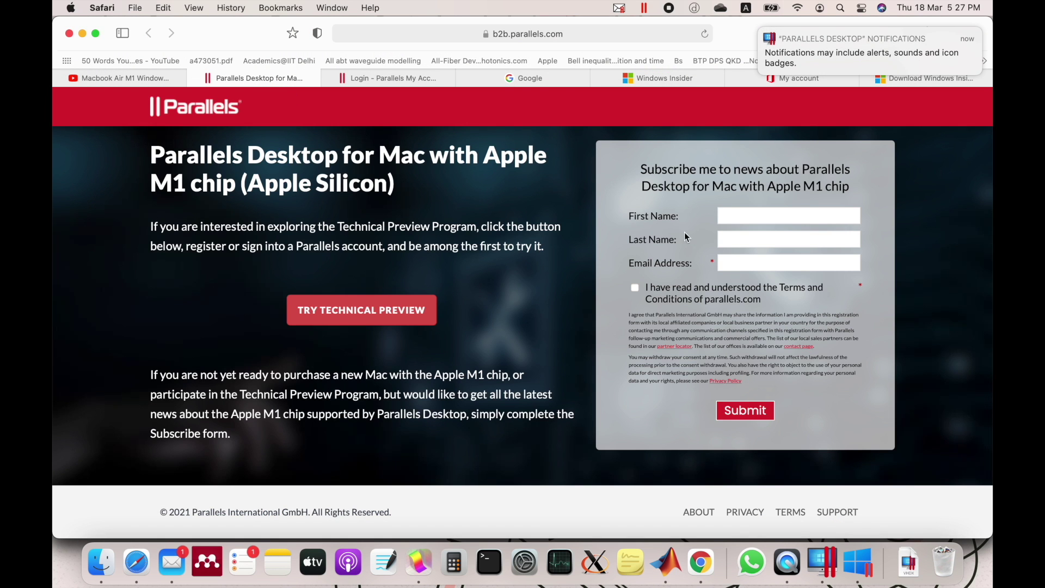
click(411, 78)
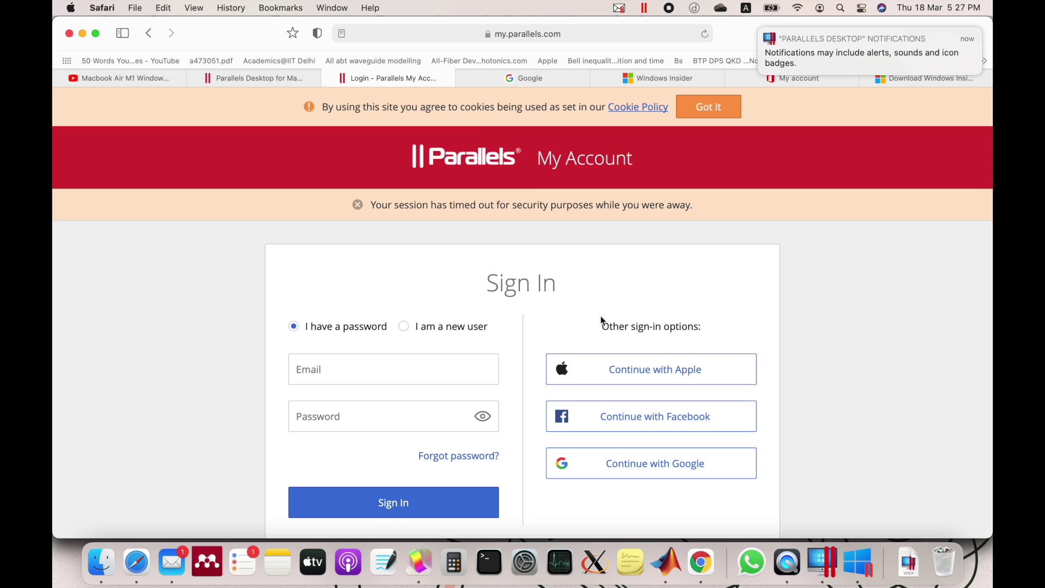
scroll(600, 316, down, 4)
scroll(600, 324, up, 4)
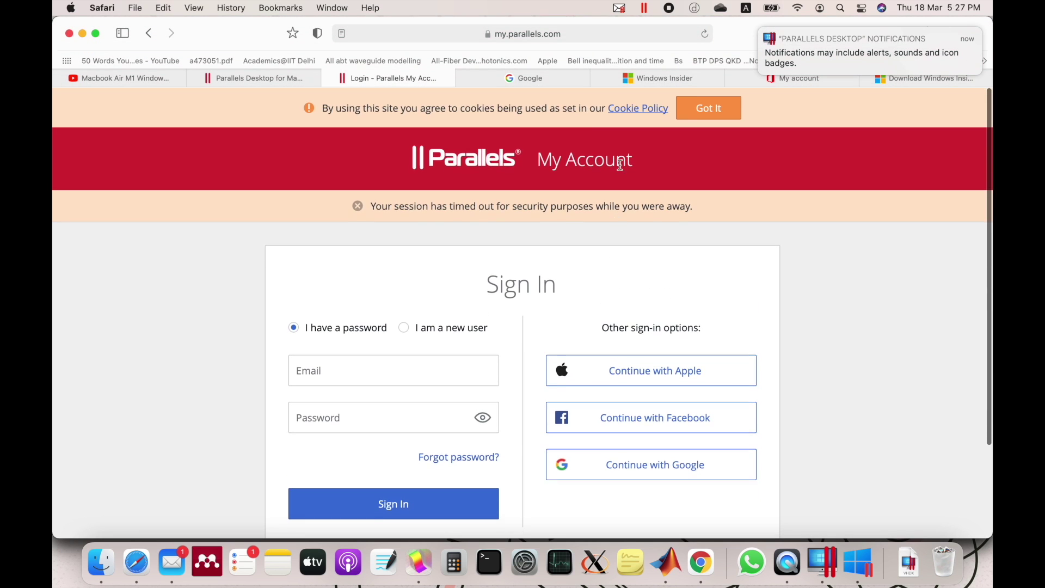
click(553, 78)
click(661, 76)
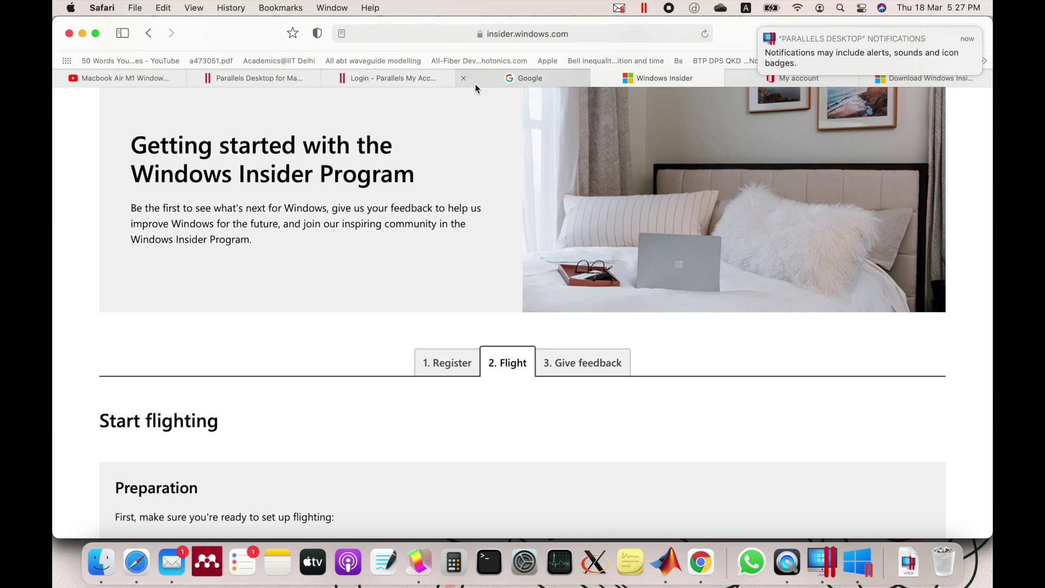
click(397, 81)
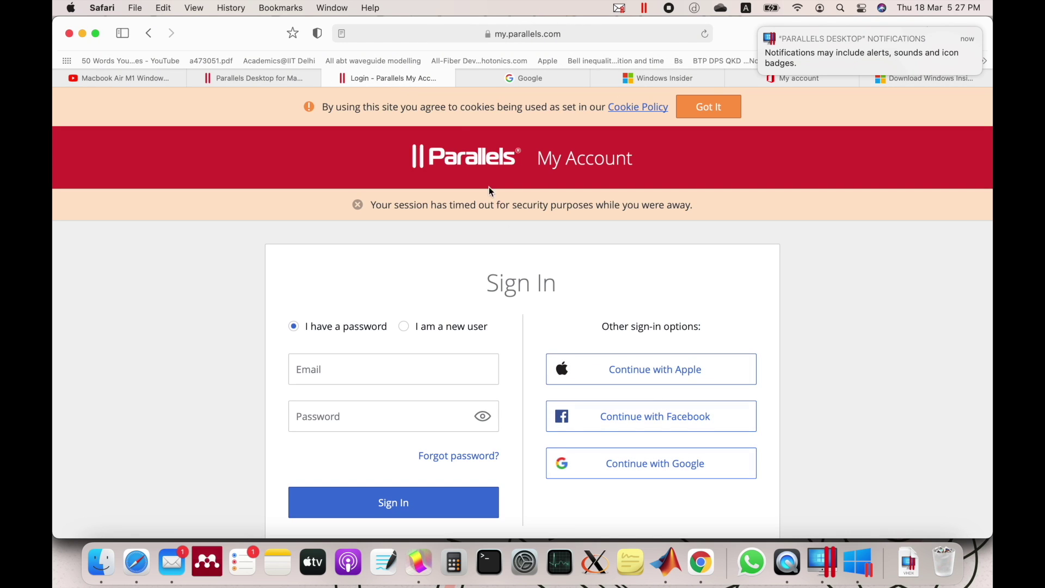
click(705, 34)
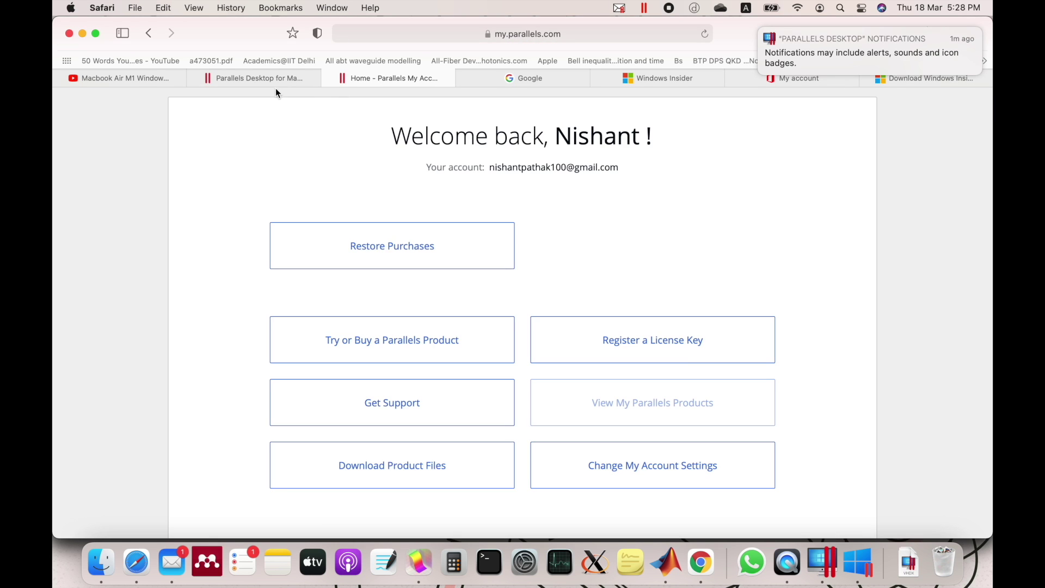
Open the Parallels Desktop Technical Preview from the M1 preview page and scroll to Step 3.
click(270, 77)
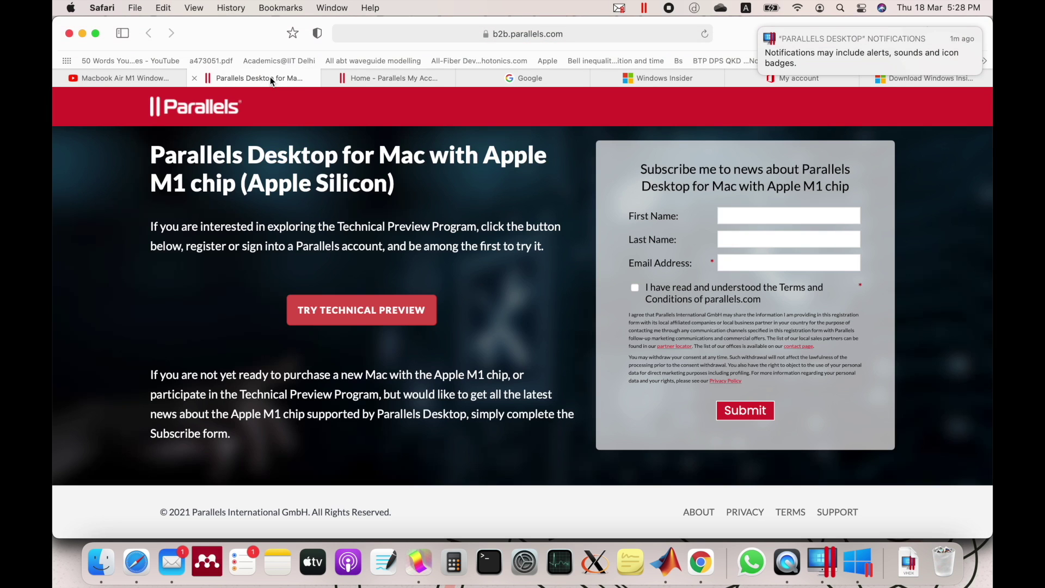
click(384, 309)
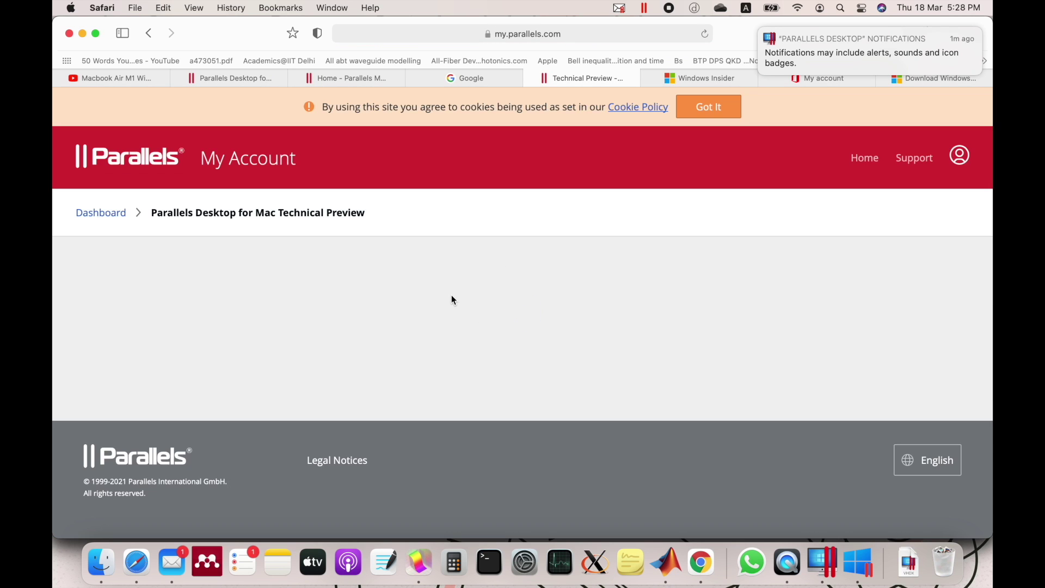
scroll(452, 298, down, 15)
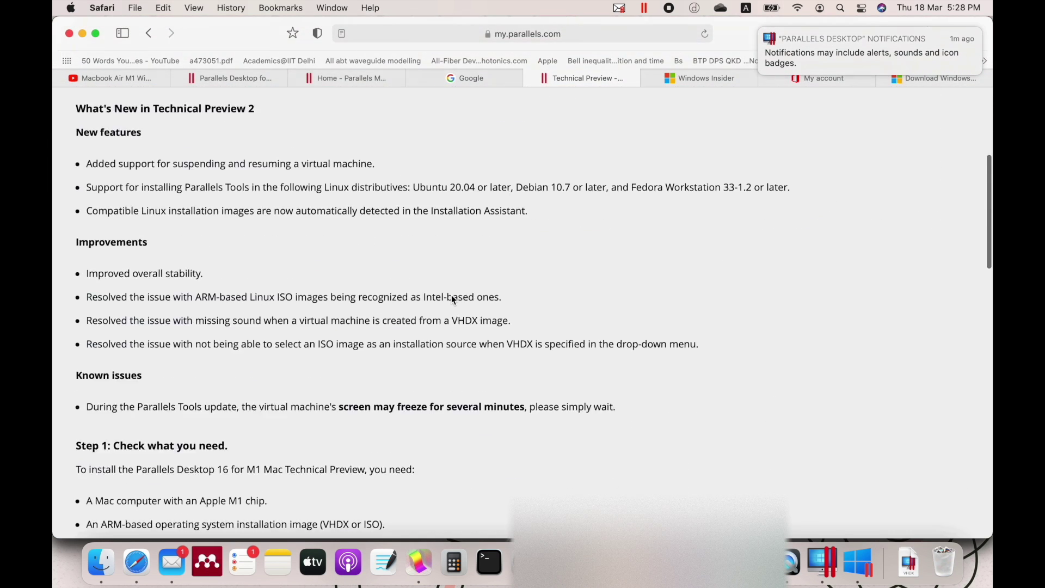
scroll(451, 300, down, 10)
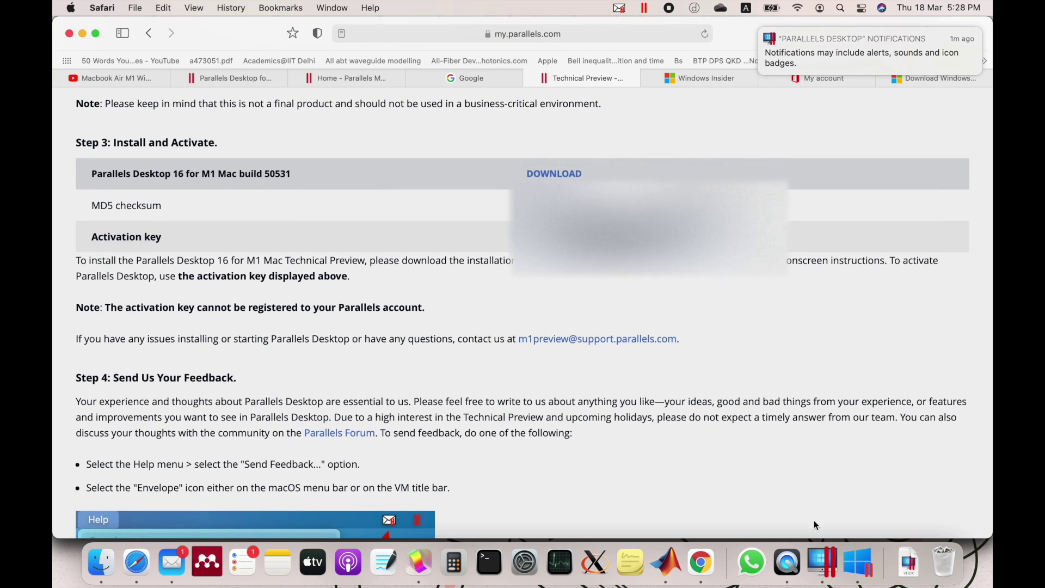
Activate Parallels Desktop Pro Edition with the Technical Preview key and confirm the success message.
click(827, 570)
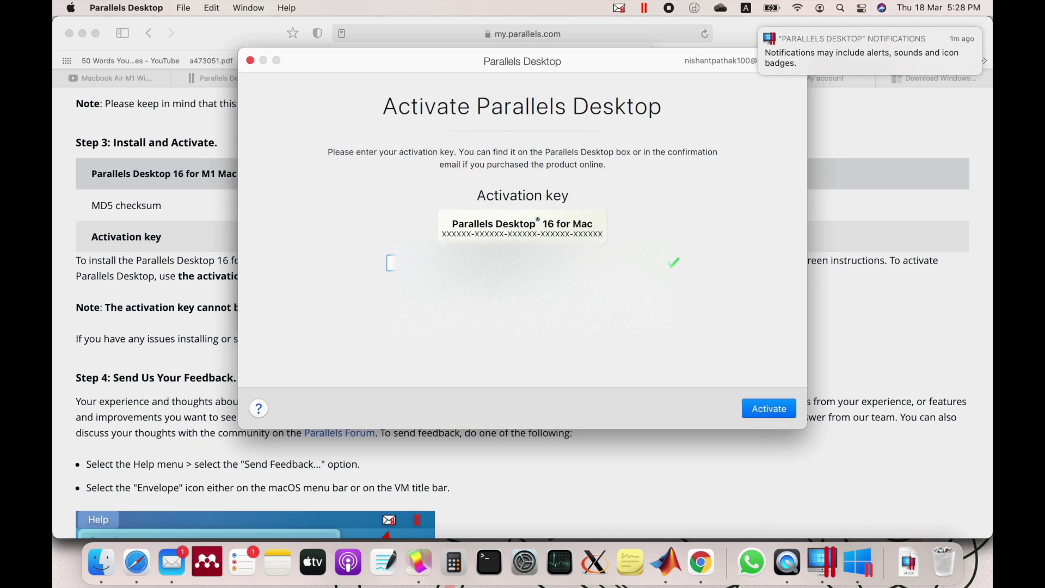
click(775, 410)
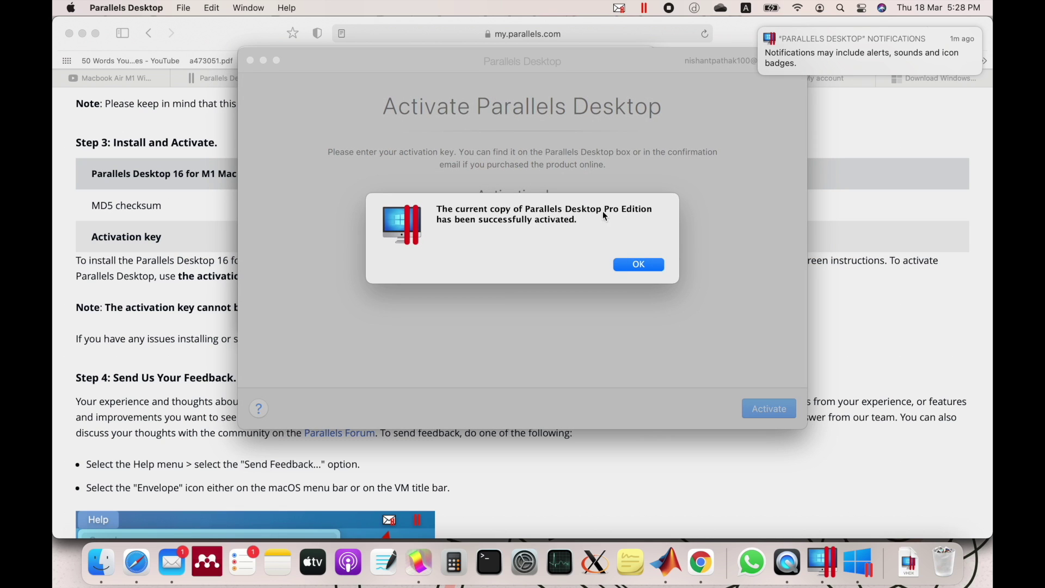
click(641, 267)
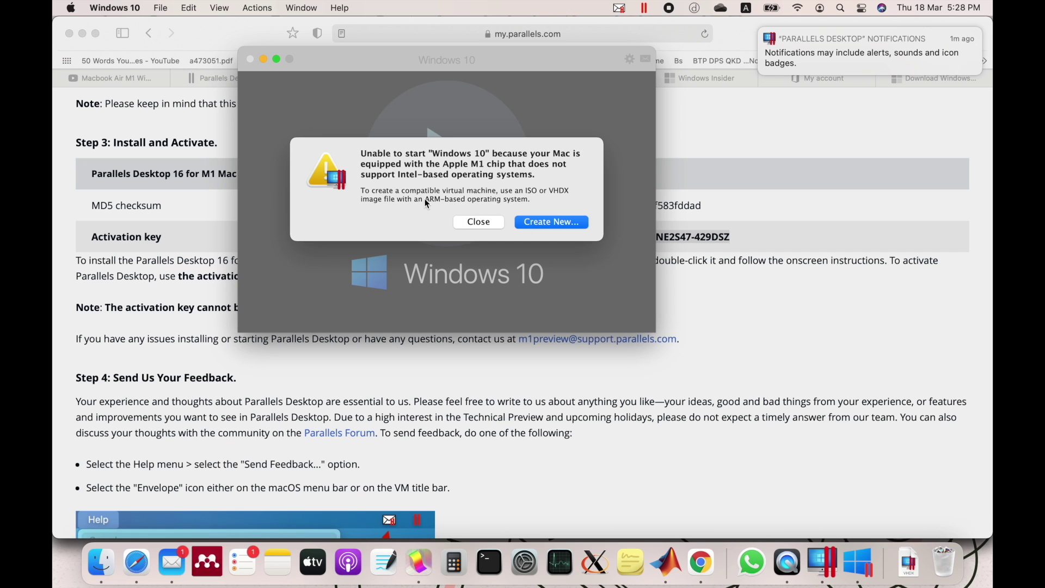
Choose Create New from the M1 error and continue past the M1 chip information page.
click(551, 221)
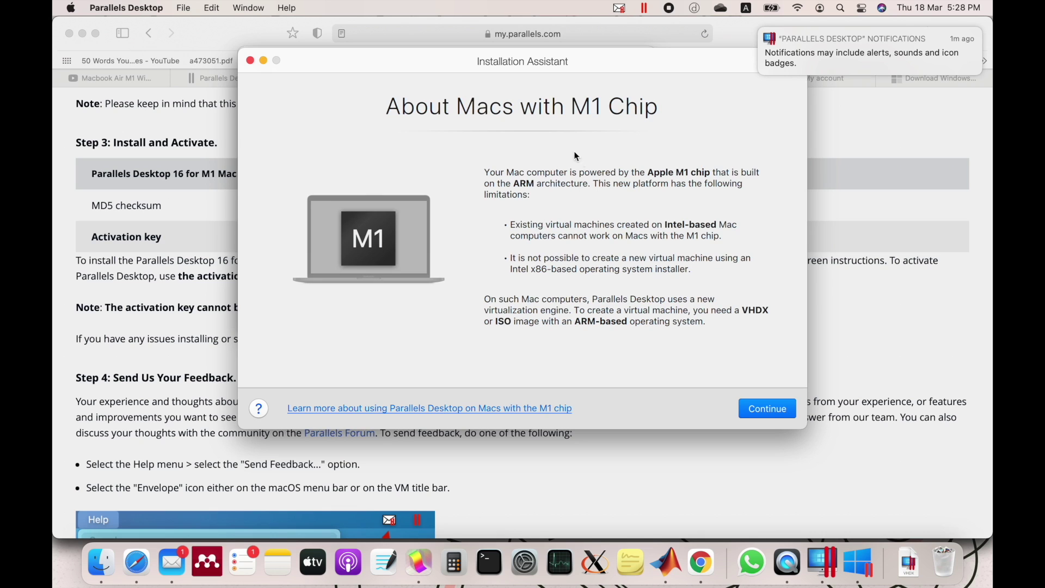
click(766, 410)
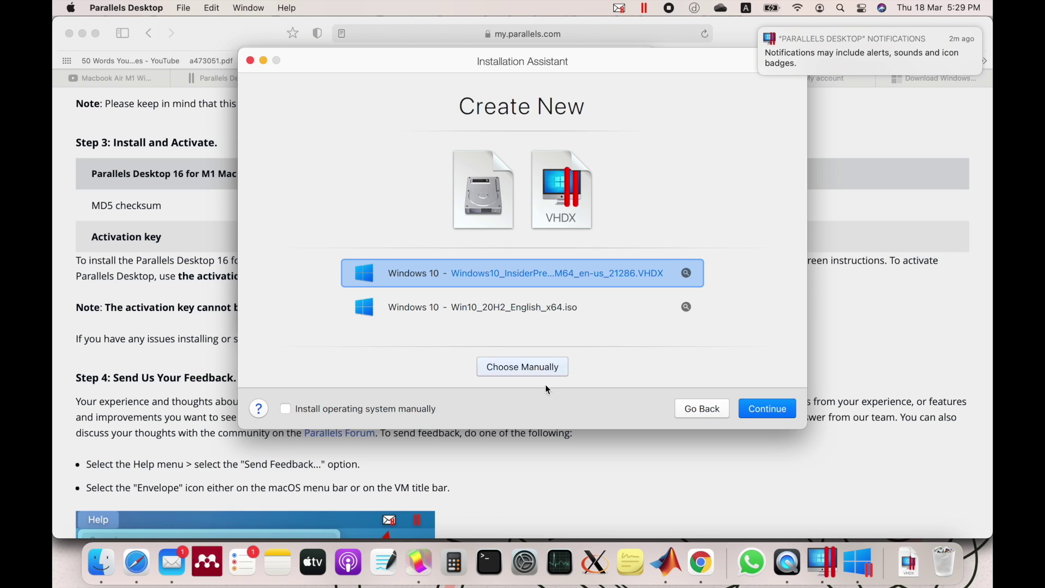
Use Windows10_InsiderPreview_Client_ARM64_en-us_21286.VHDX from Downloads as the installation source.
click(527, 374)
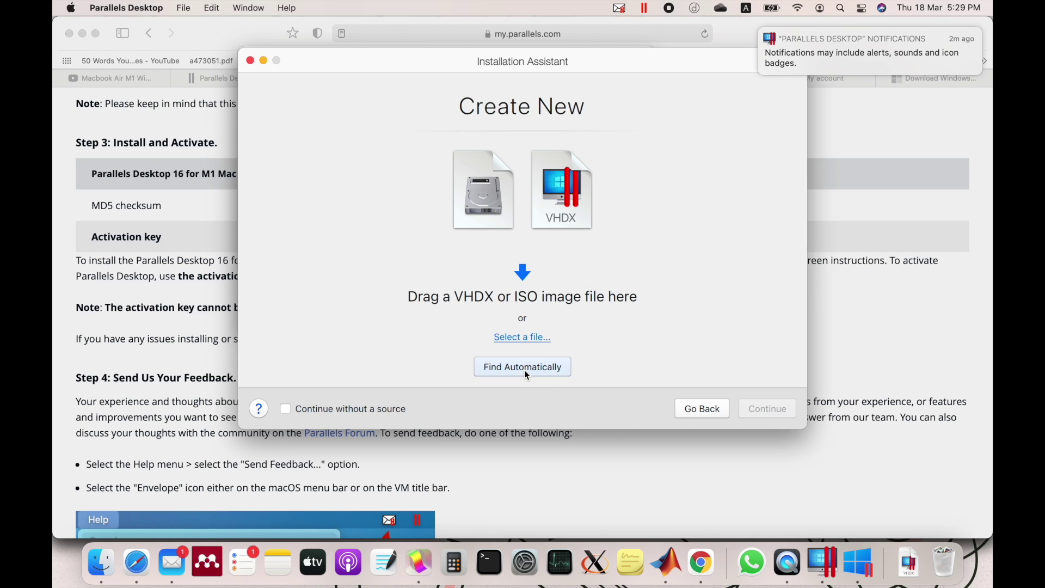
click(536, 364)
click(533, 364)
click(524, 338)
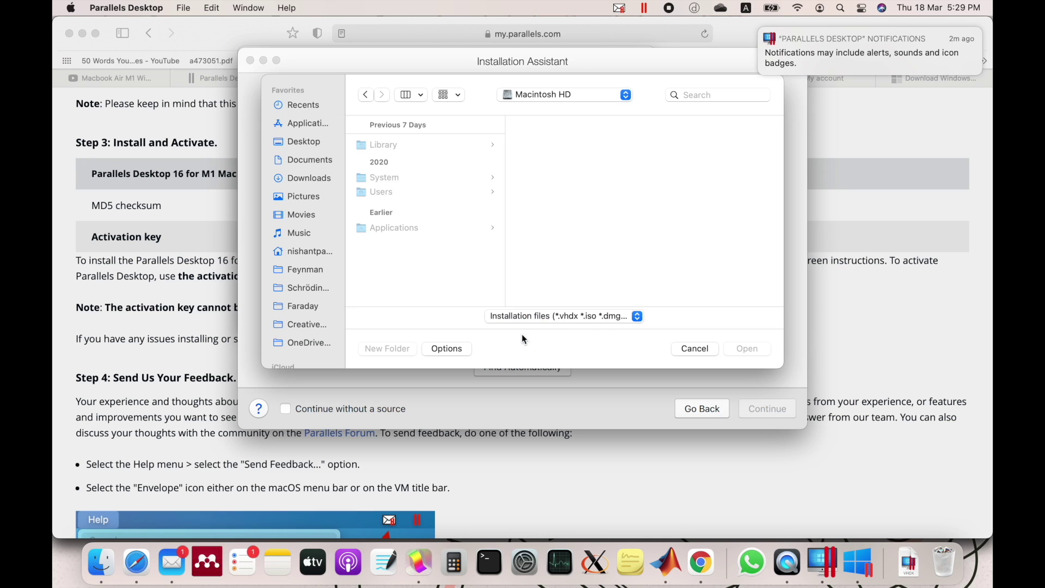
click(307, 179)
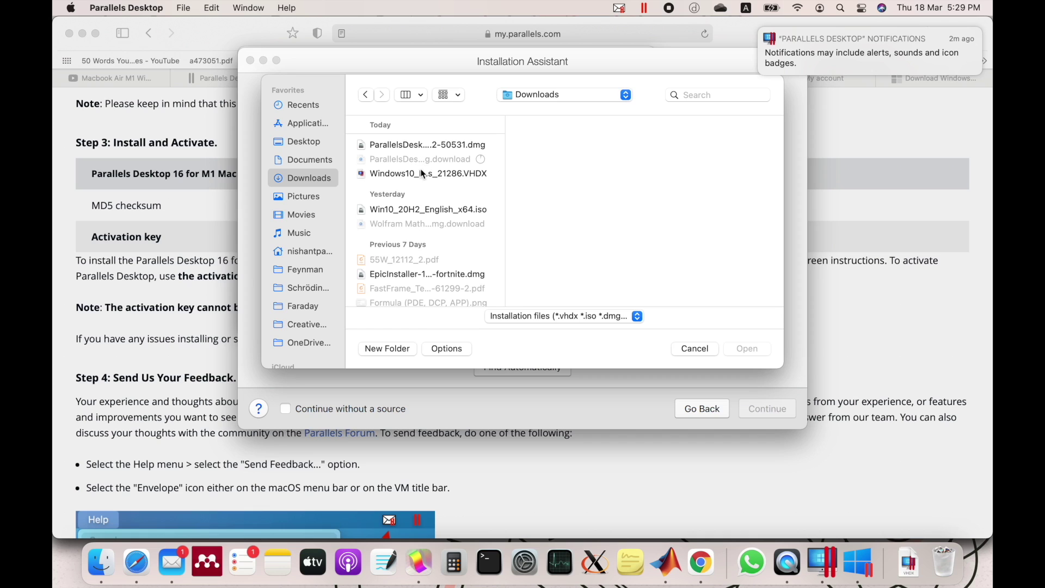
click(423, 174)
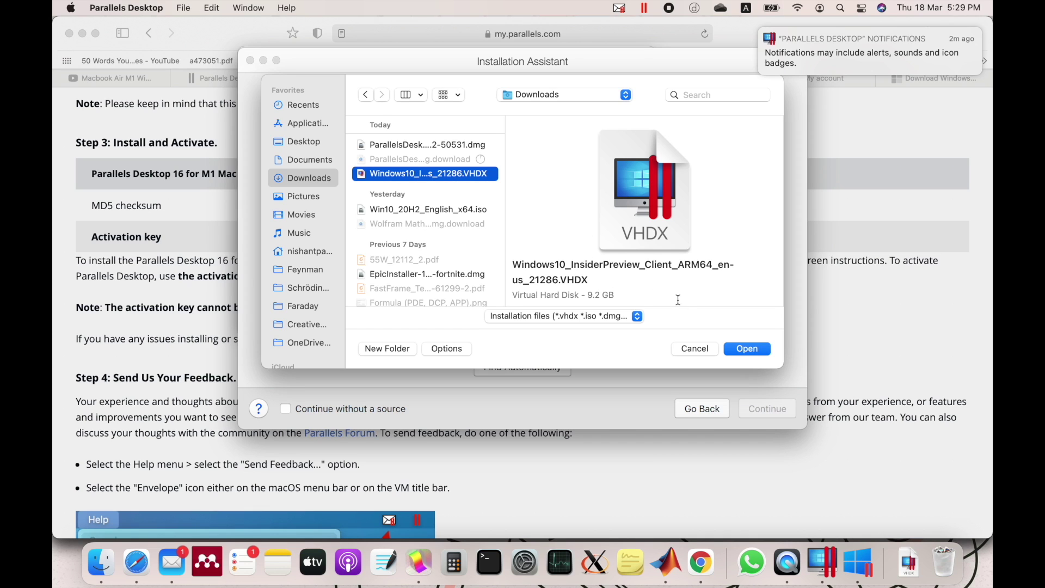
click(755, 349)
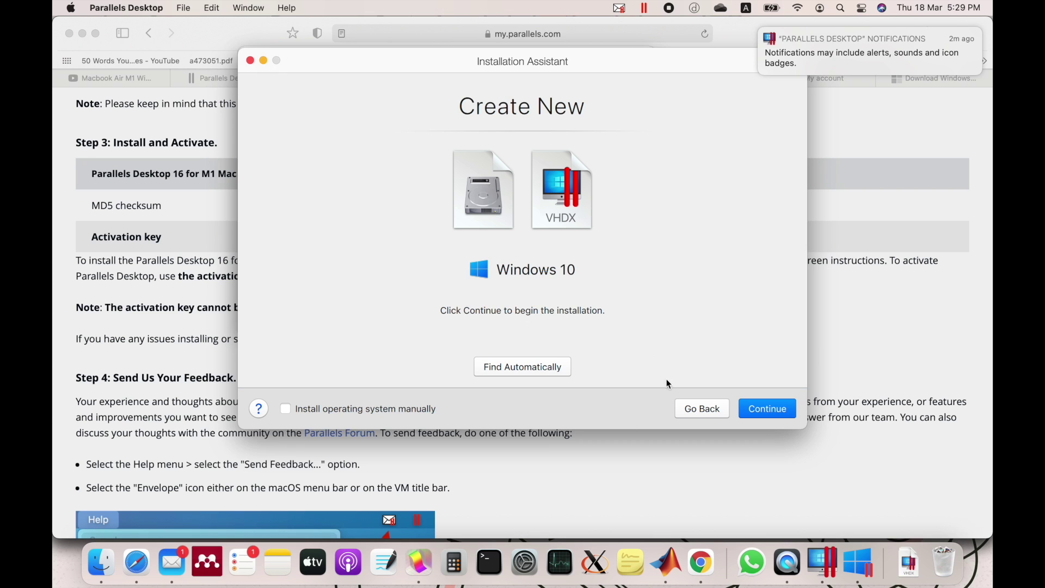
click(768, 410)
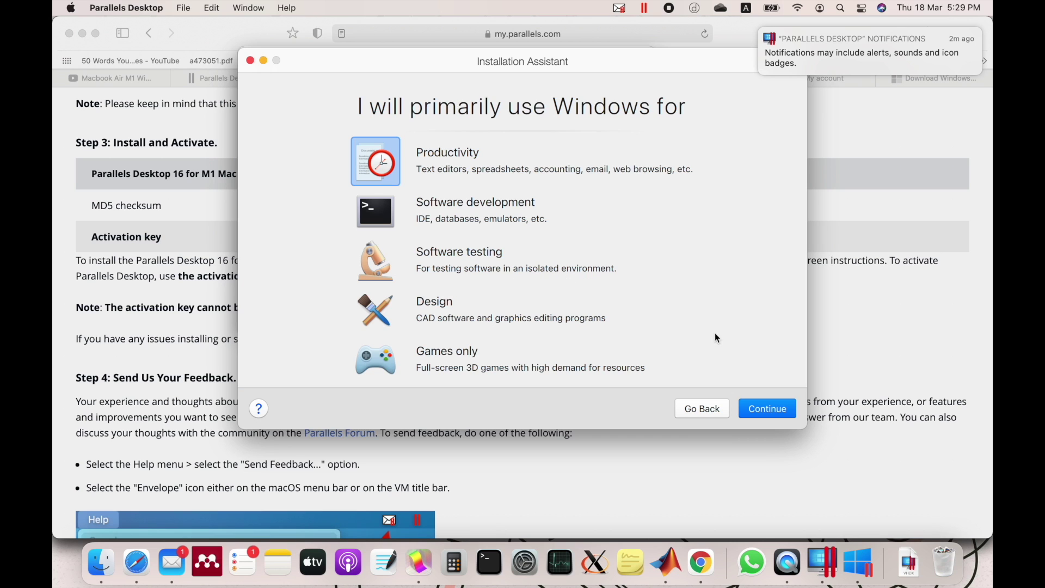
Keep Productivity as the primary use and move to the start of the machine name.
click(766, 412)
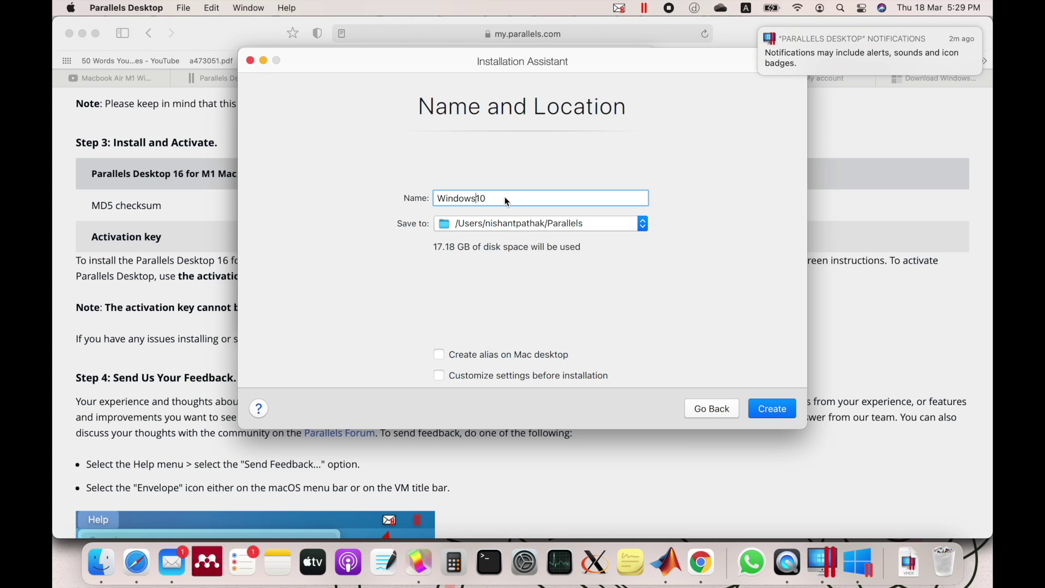
key(super+Left)
Prefix the Windows_10 machine name with the owner's name and create the virtual machine.
text(Nishant_)
click(767, 409)
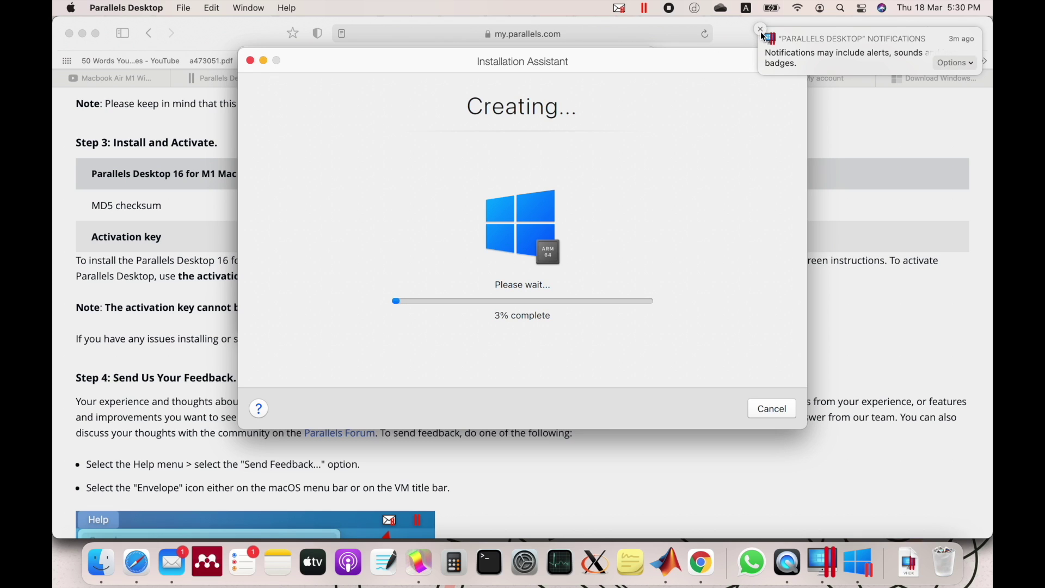
mouse_move(762, 31)
Dismiss the Parallels notifications banner while VM creation reaches 97%.
click(762, 29)
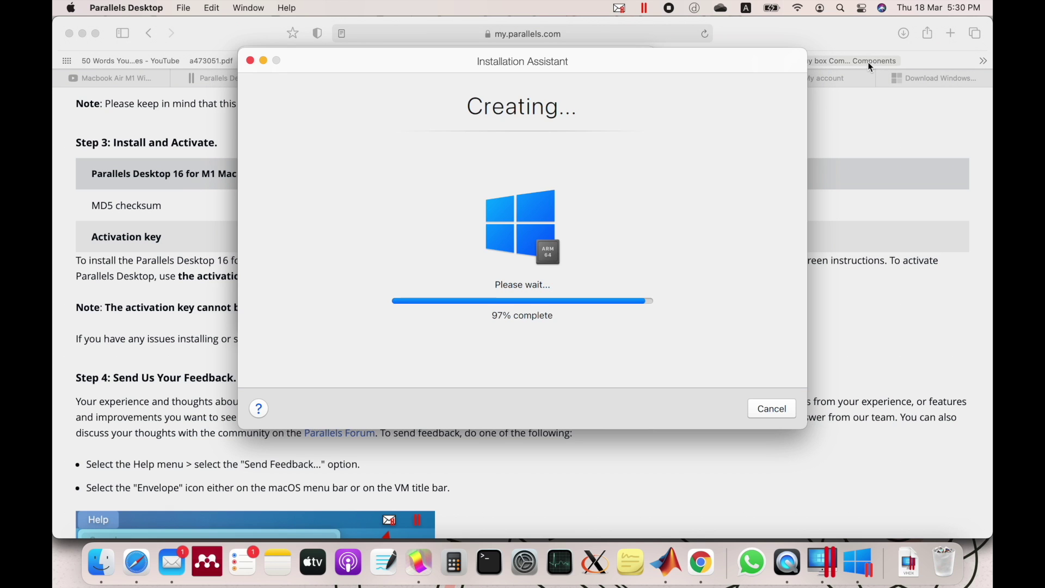
click(916, 78)
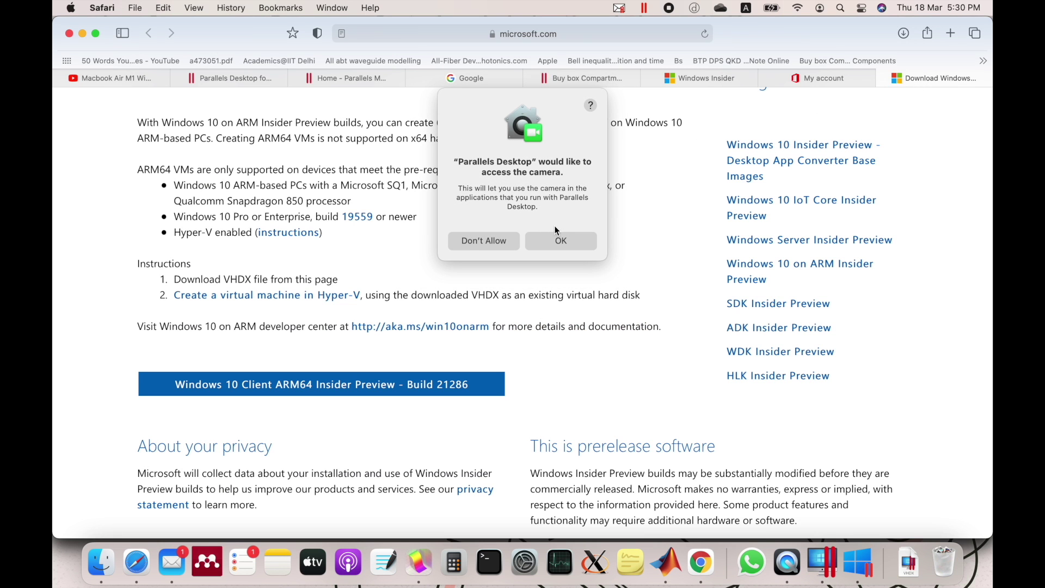
Allow Parallels camera and microphone access and launch the new Windows 10 ARM virtual machine.
click(545, 240)
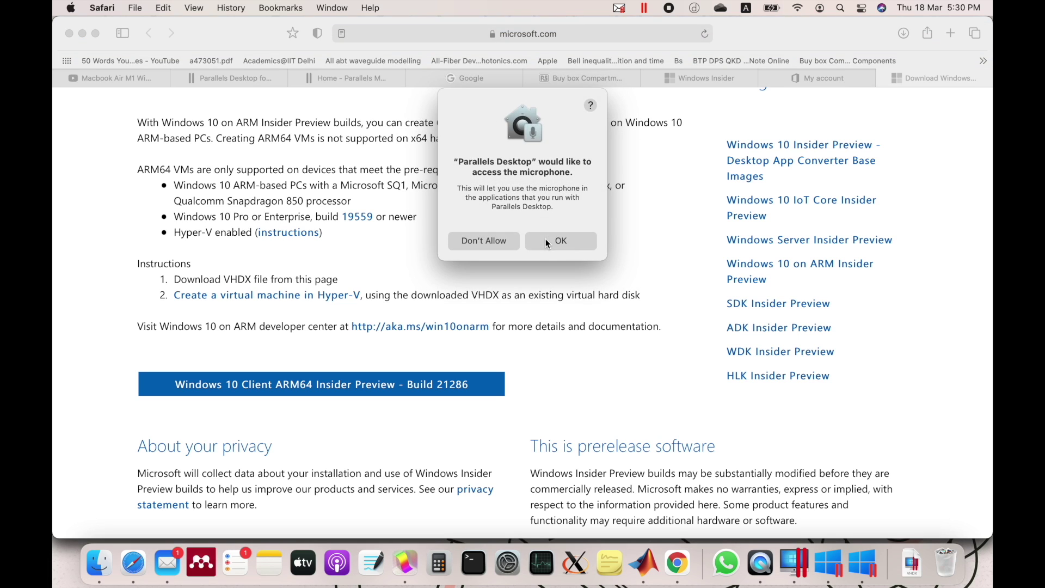
click(545, 238)
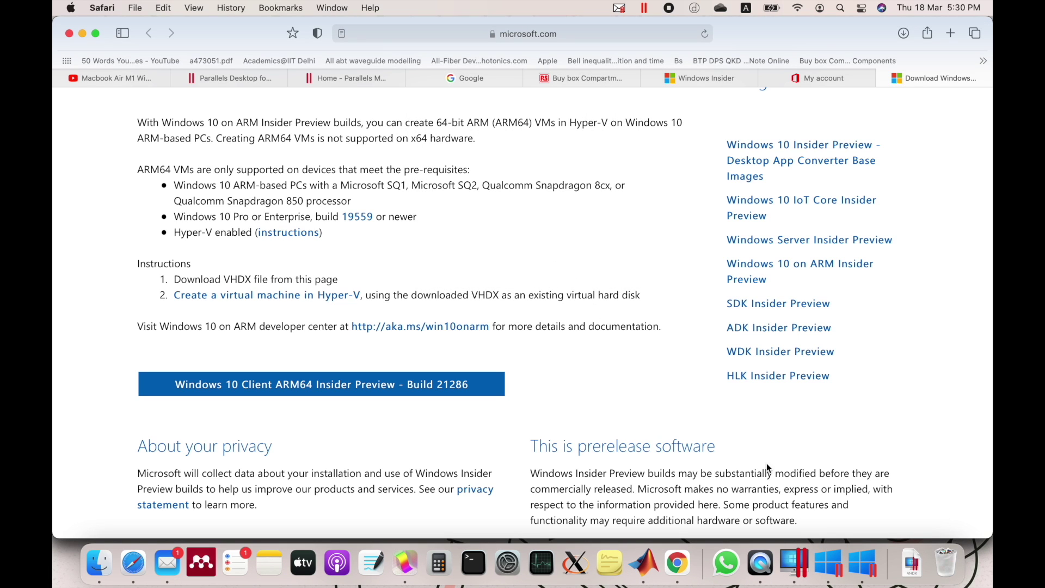
click(833, 571)
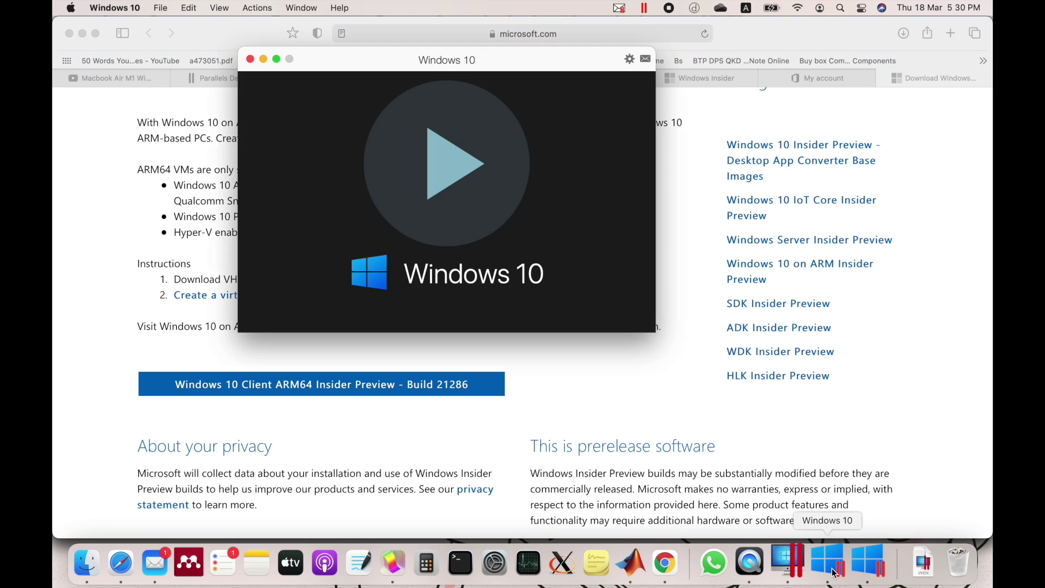
click(866, 566)
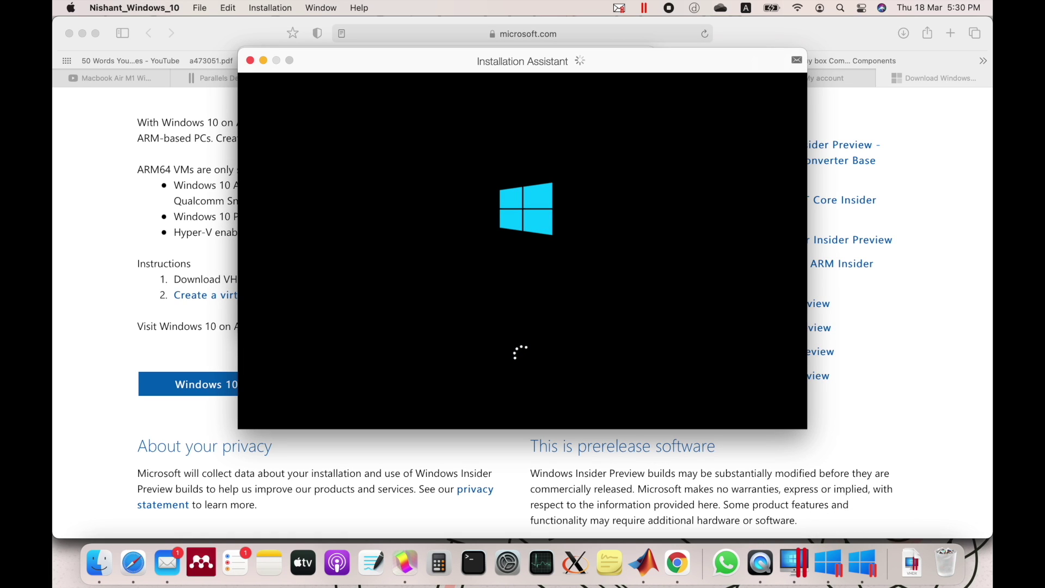